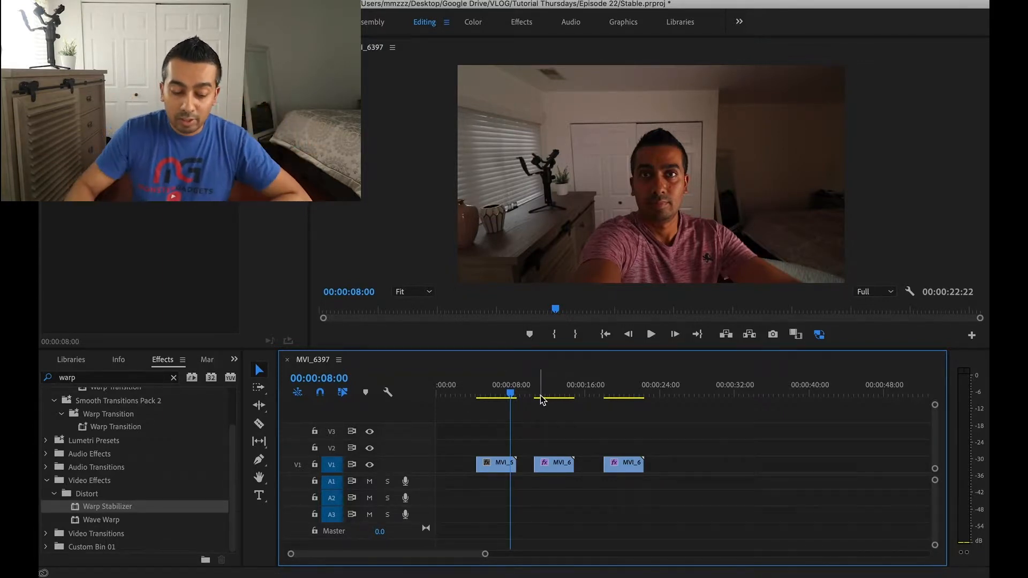
Play the second clip on V1 to preview its stabilized footage and stop near its end
left_click(541, 397)
left_click_drag(538, 399, 539, 401)
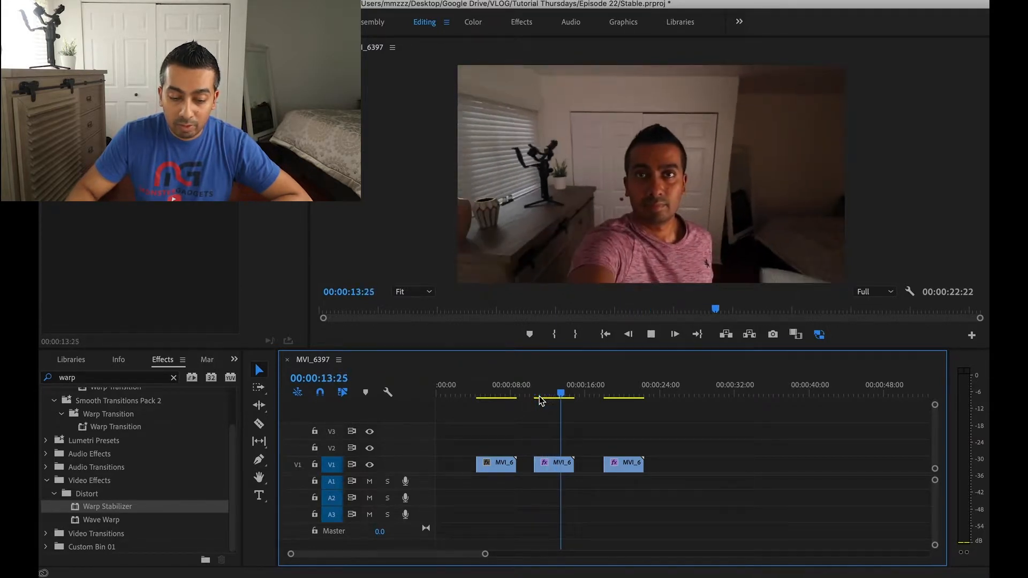
key("space")
mouse_move(563, 395)
left_mouse_down()
mouse_move(573, 396)
mouse_move(542, 398)
mouse_move(564, 397)
left_mouse_up()
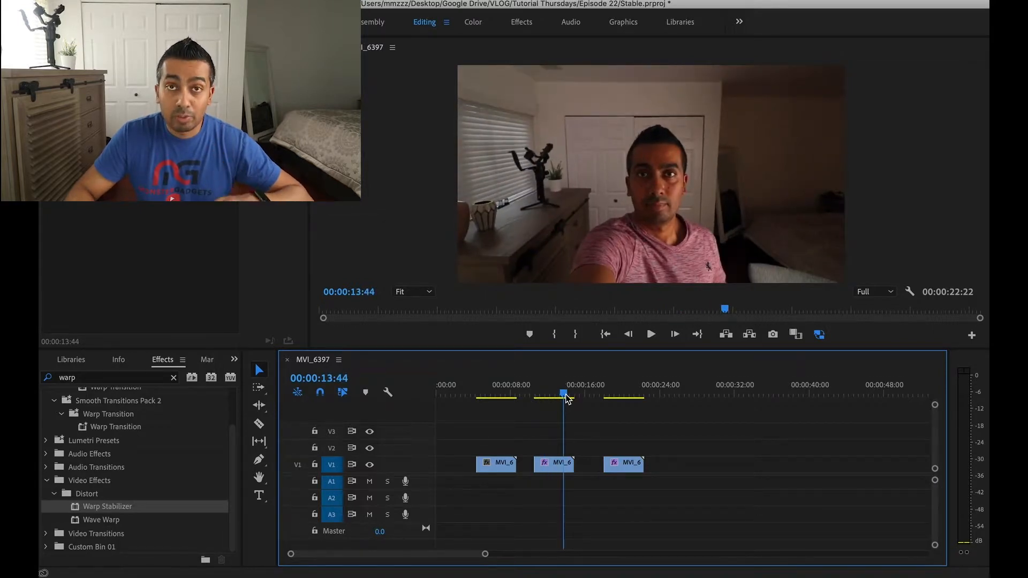
Duplicate the first clip to the end of V1, starting at about 29 seconds, and park the playhead near the copy's start
left_click(502, 469)
left_click_drag(502, 470, 733, 469)
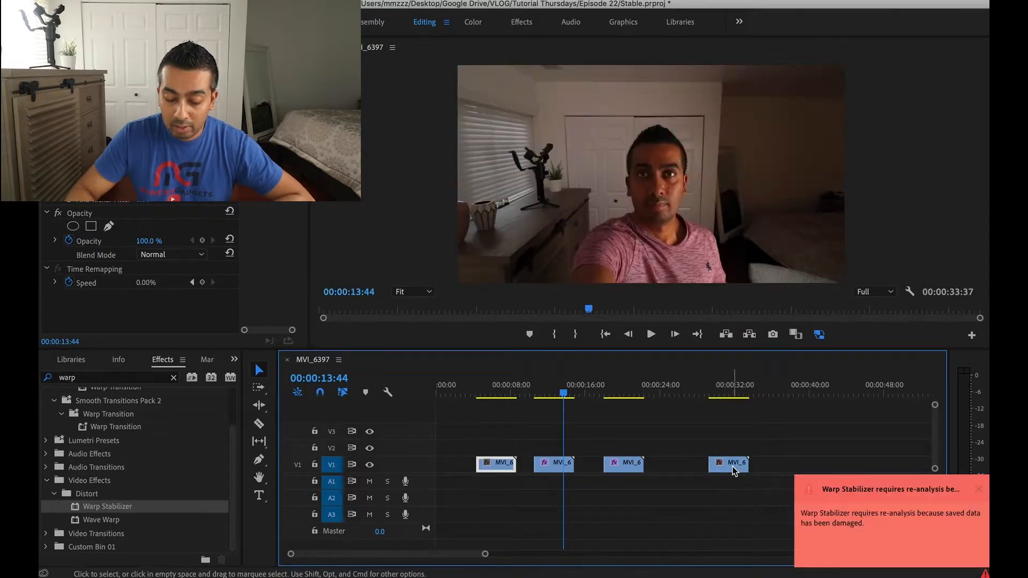
left_click(979, 488)
left_click_drag(715, 395, 712, 395)
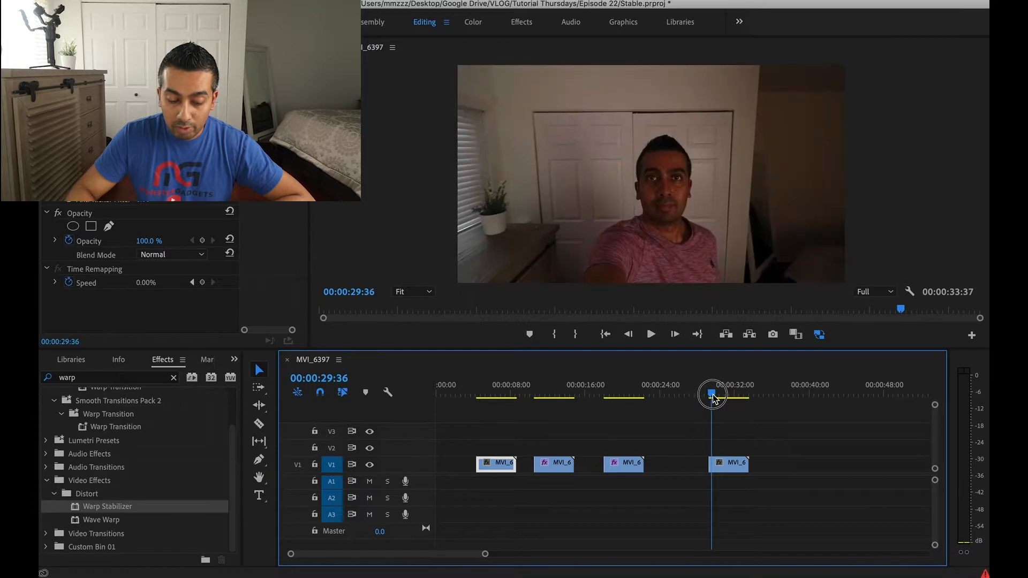
Search the effects for "warp" and apply Warp Stabilizer to the duplicated clip at the end of V1
left_click(173, 377)
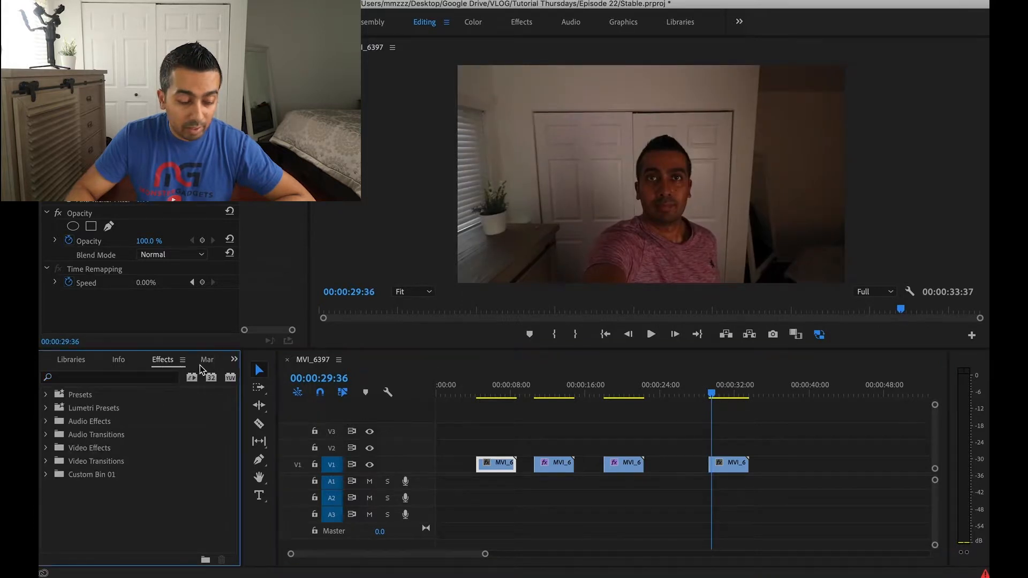
left_click(114, 378)
type("warp")
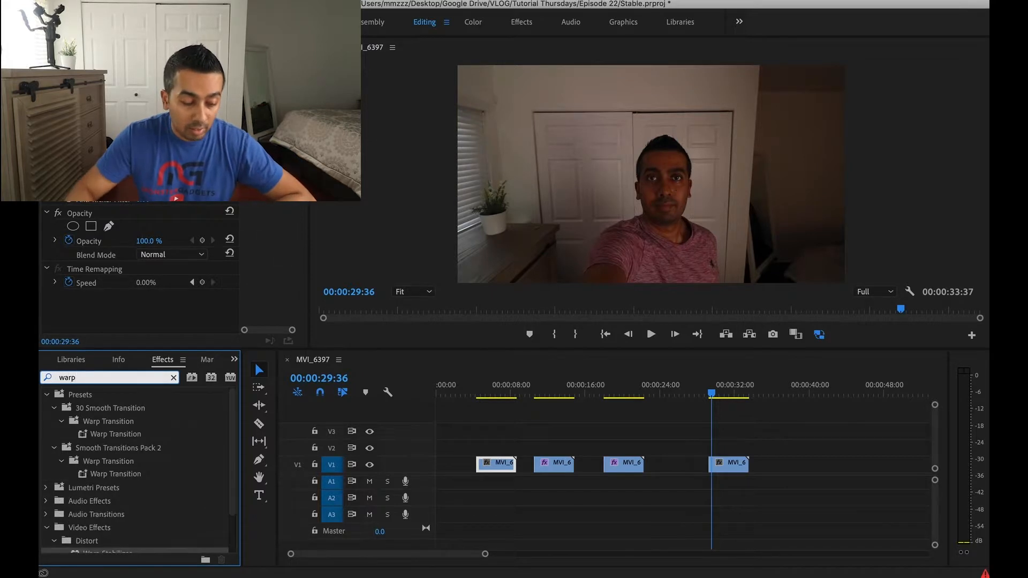
scroll(185, 445, "down", 3)
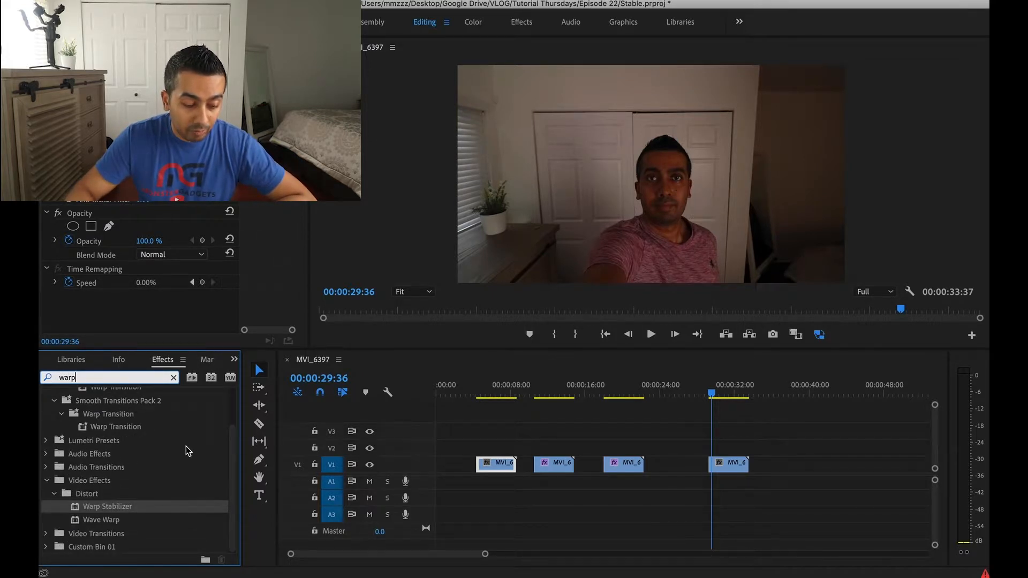
scroll(179, 438, "up", 1)
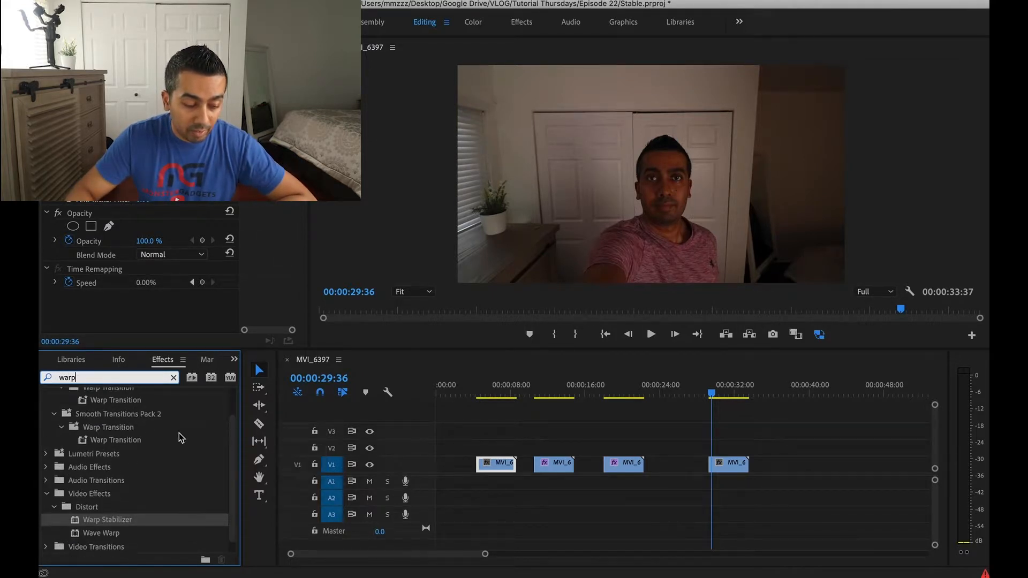
scroll(179, 438, "down", 1)
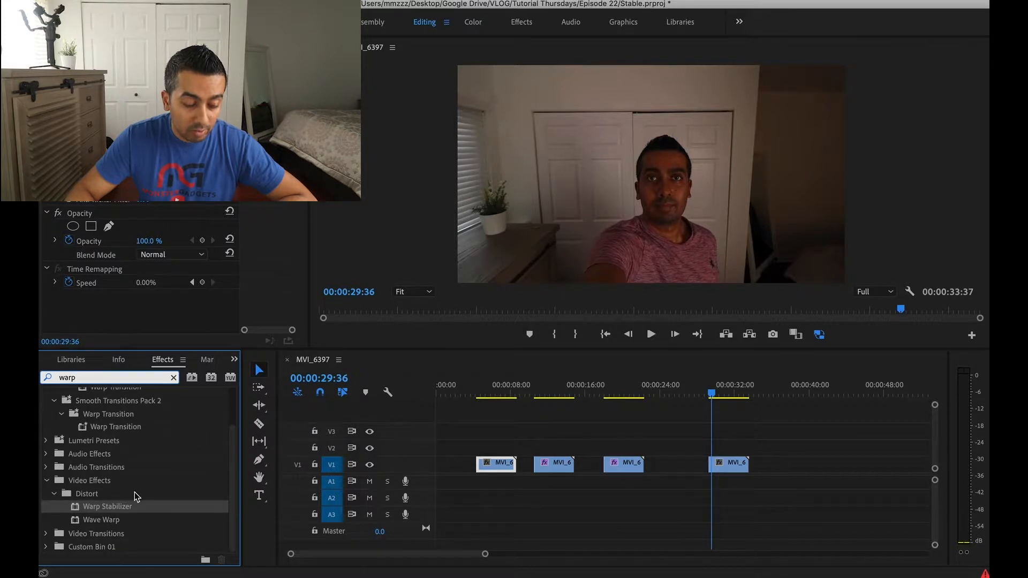
left_click_drag(98, 508, 734, 467)
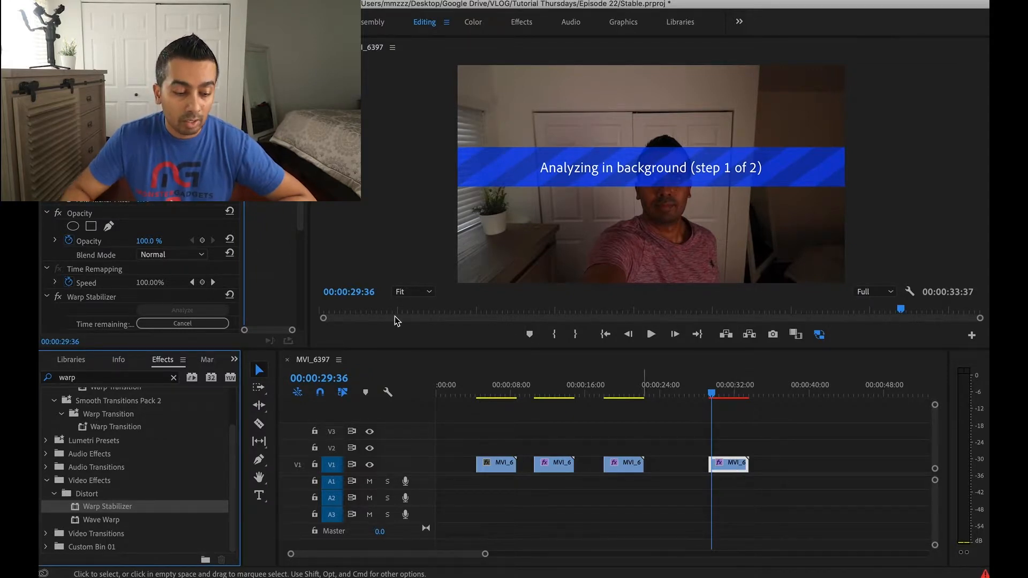
Review the Warp Stabilizer settings and play the newly stabilized last clip from its start
scroll(271, 239, "down", 5)
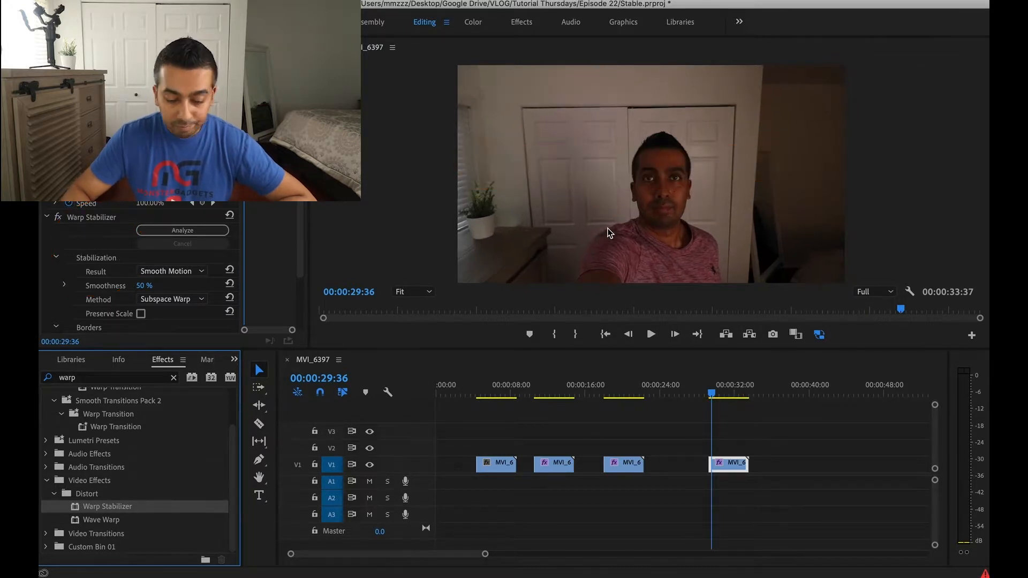
left_click_drag(713, 397, 707, 397)
key("space")
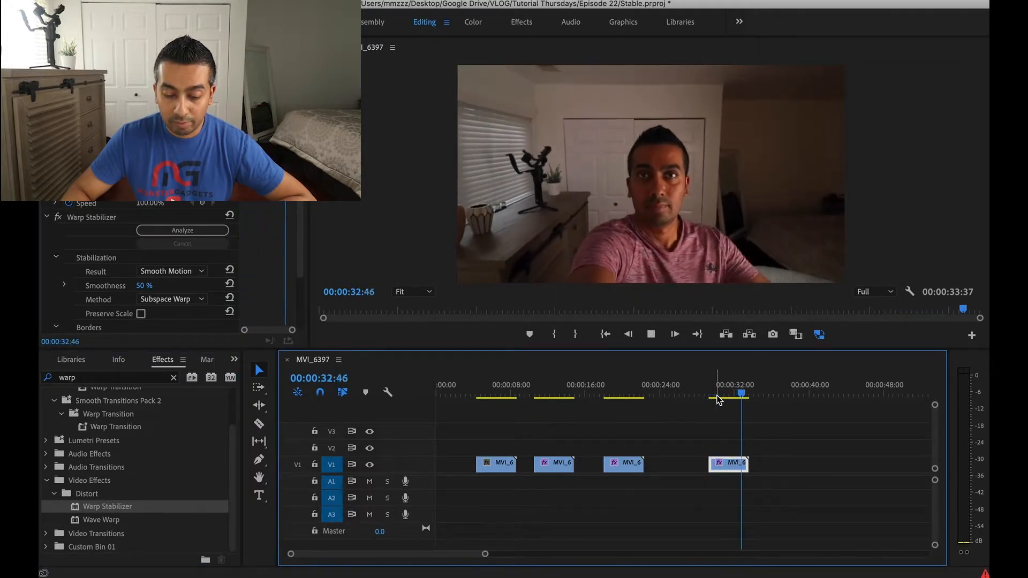
key("space")
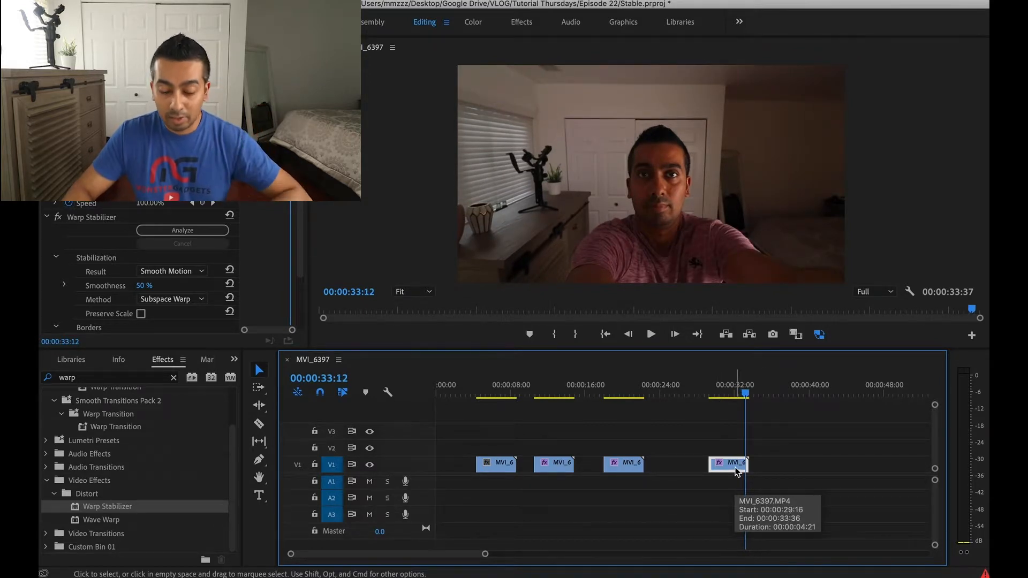
Set the last clip's Warp Stabilizer method to Position, Scale, Rotation
scroll(248, 182, "down", 5)
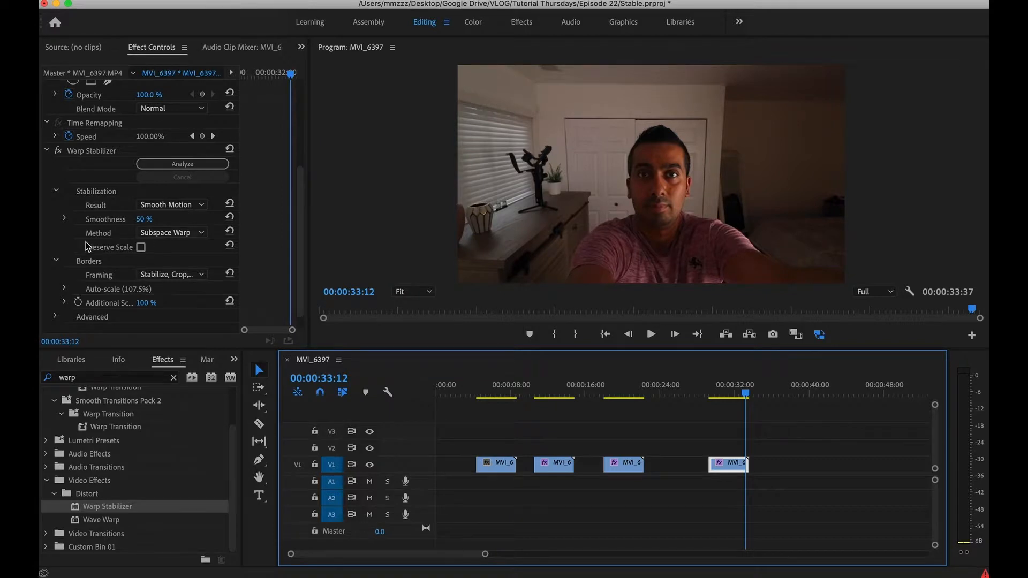
left_click(177, 234)
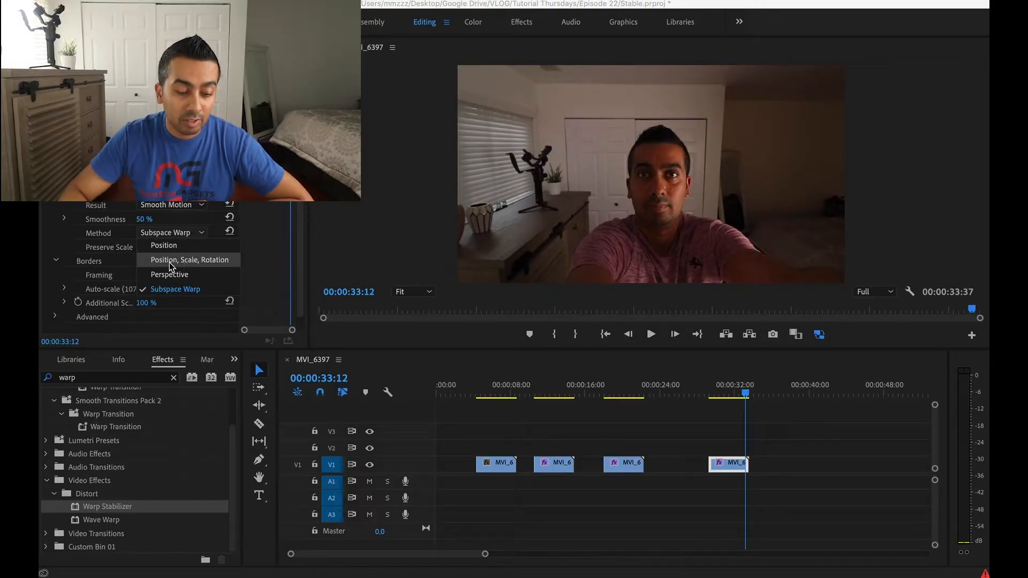
left_click(169, 261)
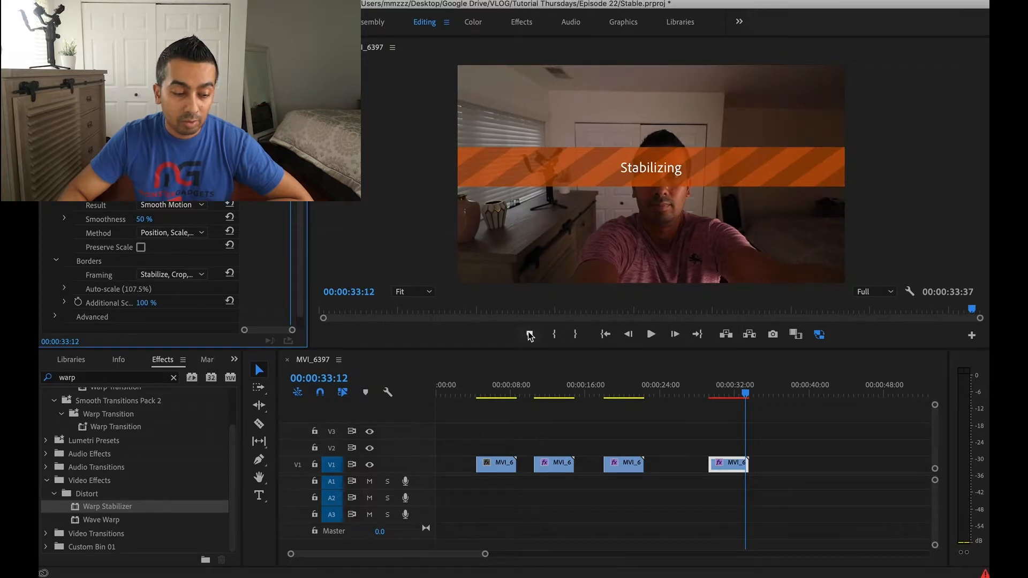
Scrub through the restabilized last clip and examine the third clip's Warp Stabilizer settings
left_click_drag(728, 392, 710, 395)
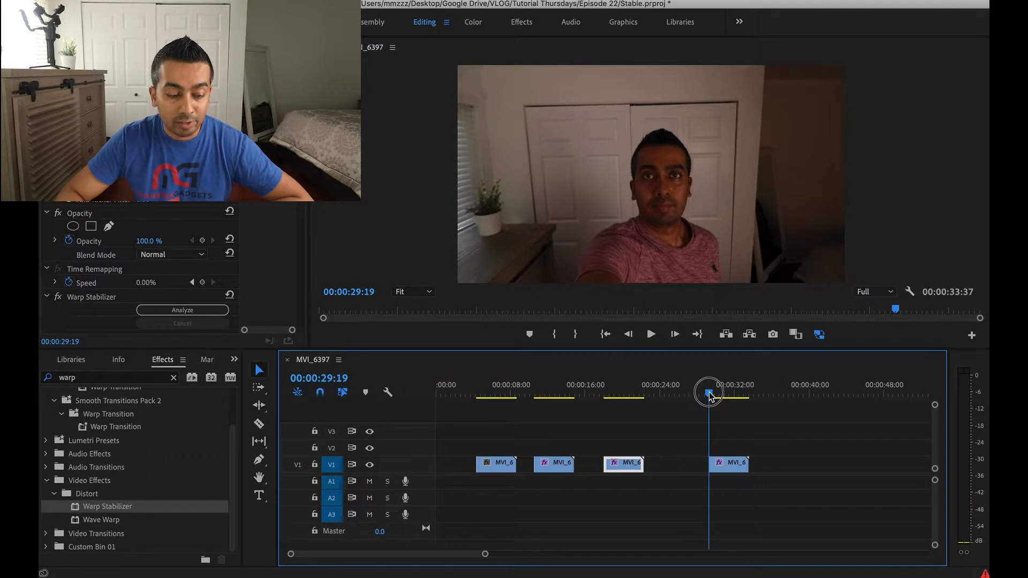
scroll(262, 229, "down", 5)
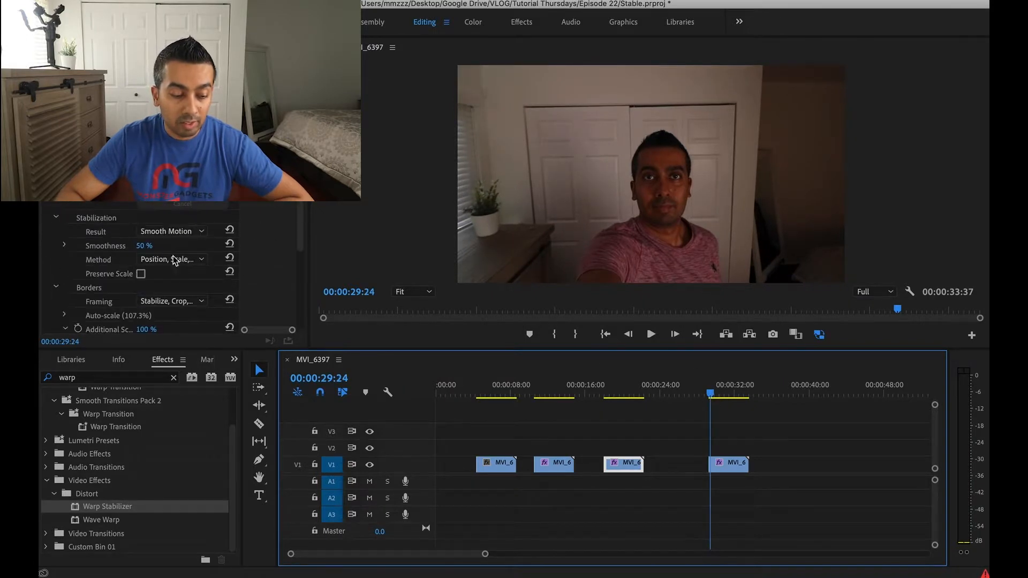
scroll(180, 274, "down", 1)
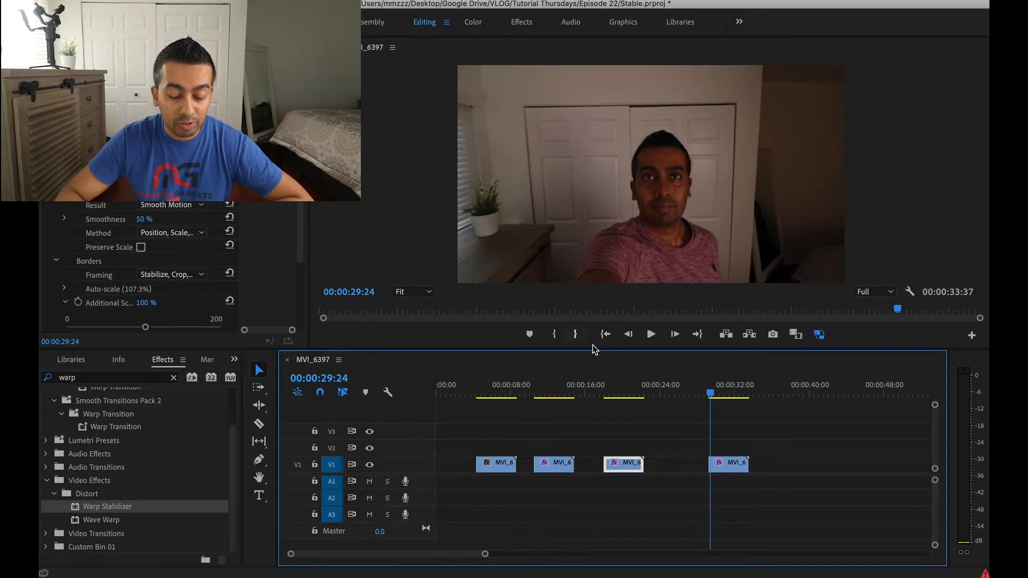
left_click_drag(711, 394, 746, 400)
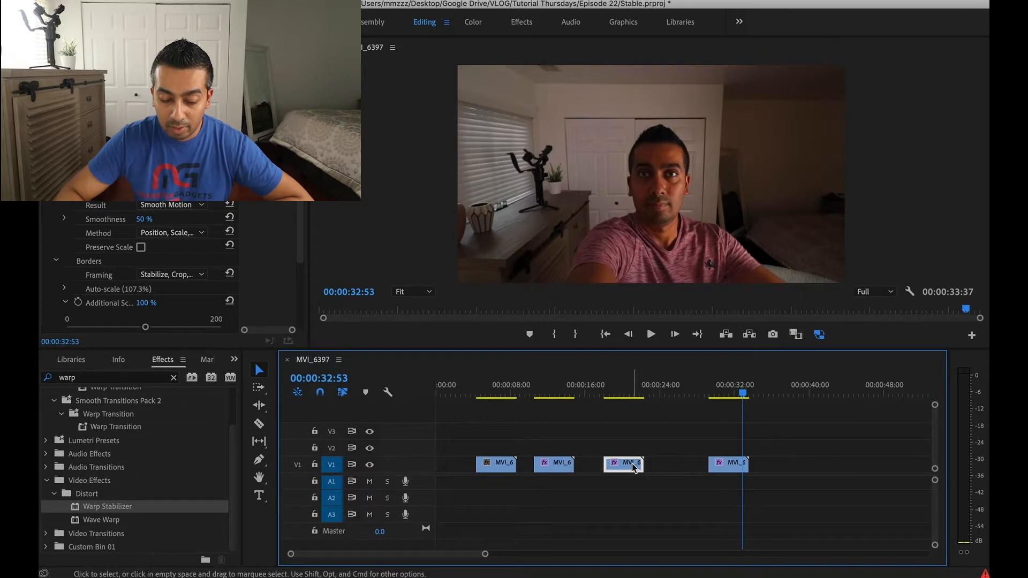
Delete the third clip and move the newly stabilized last clip into its place on V1
key("Delete")
left_click_drag(732, 464, 629, 464)
Compare frames of the second and third clips and examine the third clip's Warp Stabilizer method options
mouse_move(631, 396)
left_mouse_down()
mouse_move(615, 392)
mouse_move(629, 397)
left_mouse_up()
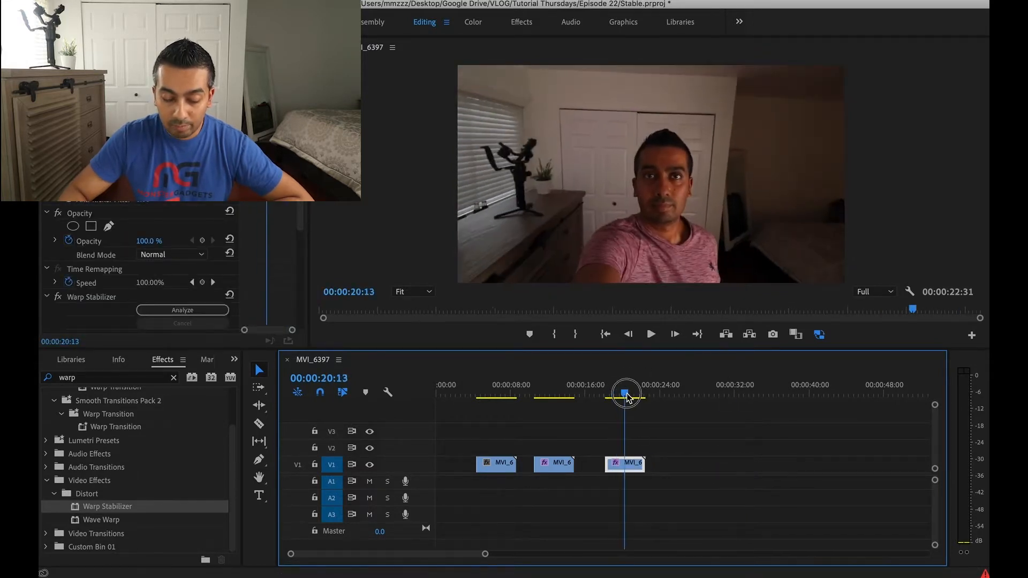
mouse_move(560, 393)
left_mouse_down()
mouse_move(541, 390)
mouse_move(567, 395)
mouse_move(558, 394)
left_mouse_up()
left_click_drag(623, 396, 634, 396)
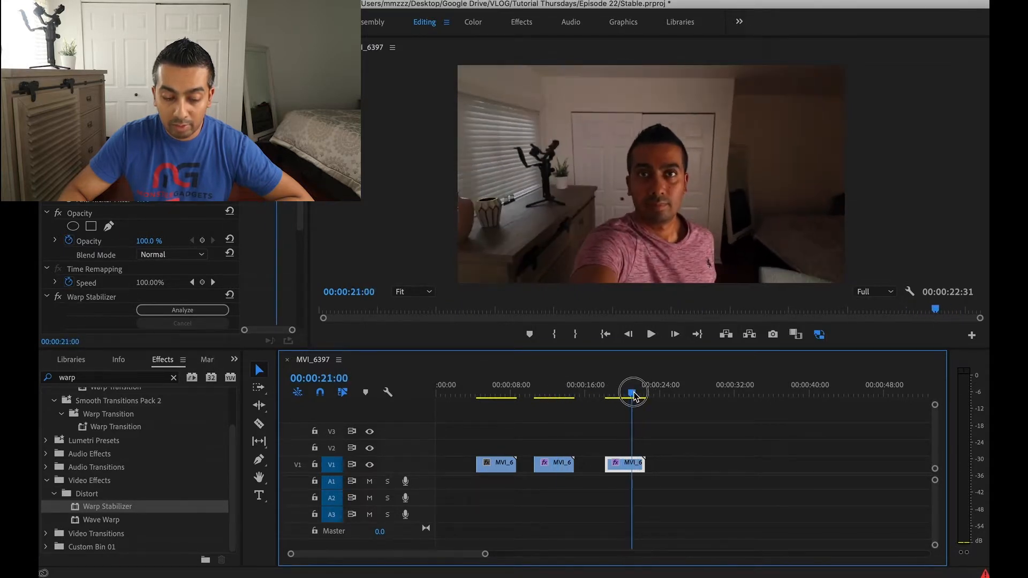
scroll(269, 238, "down", 5)
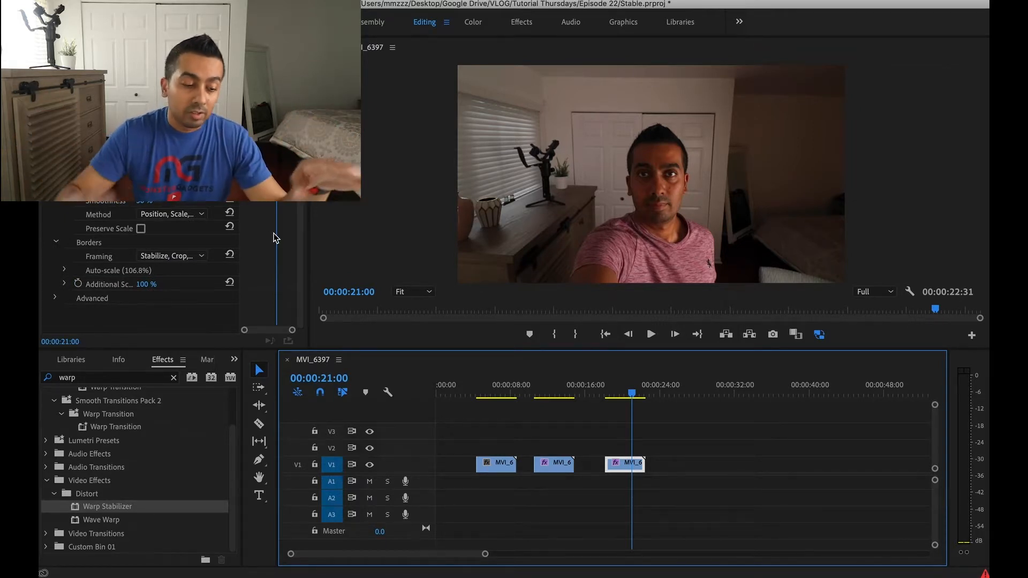
left_click(187, 214)
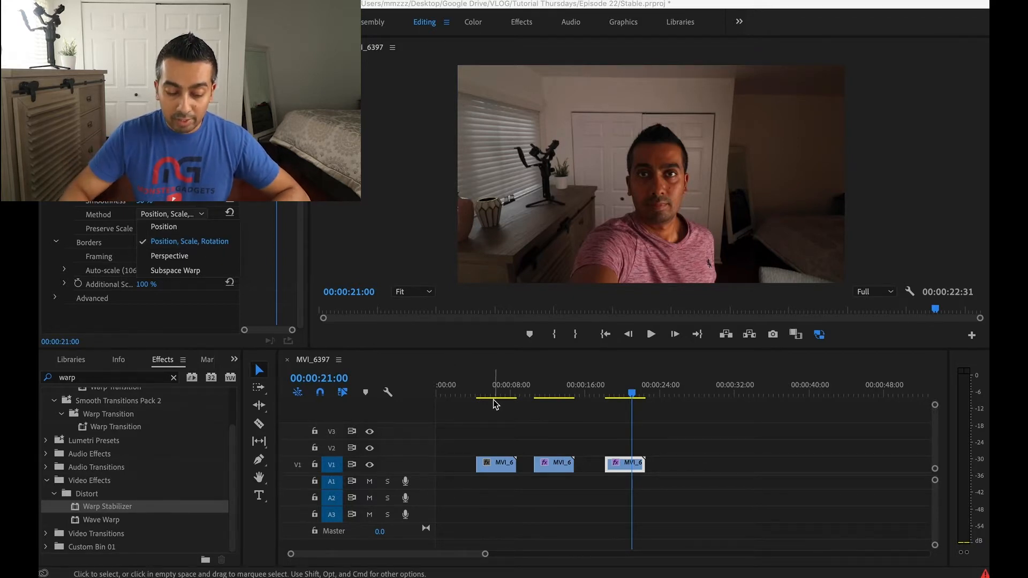
Ripple delete both gaps on V1 so the three clips sit directly one after another
left_click(525, 463)
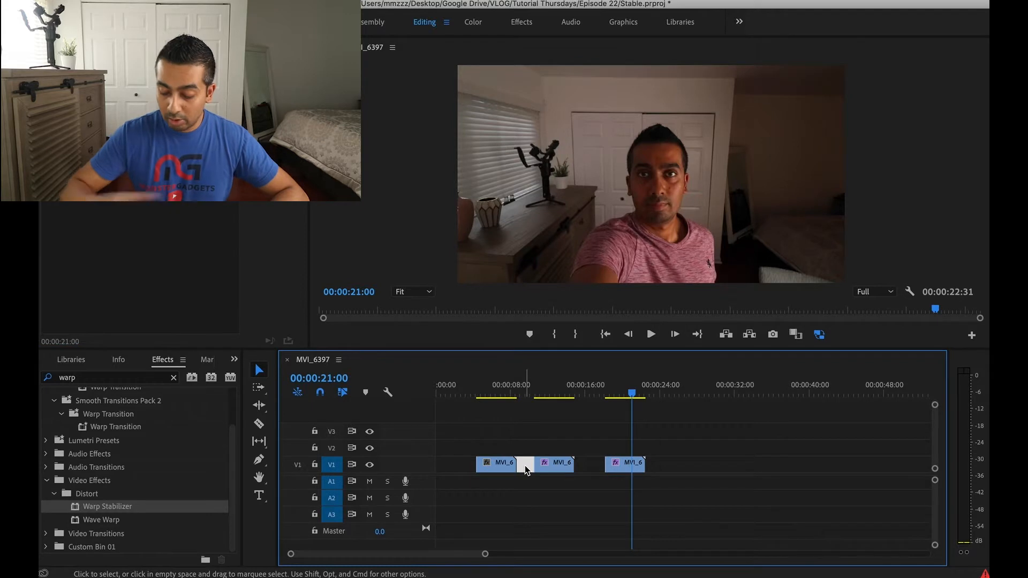
key("Delete")
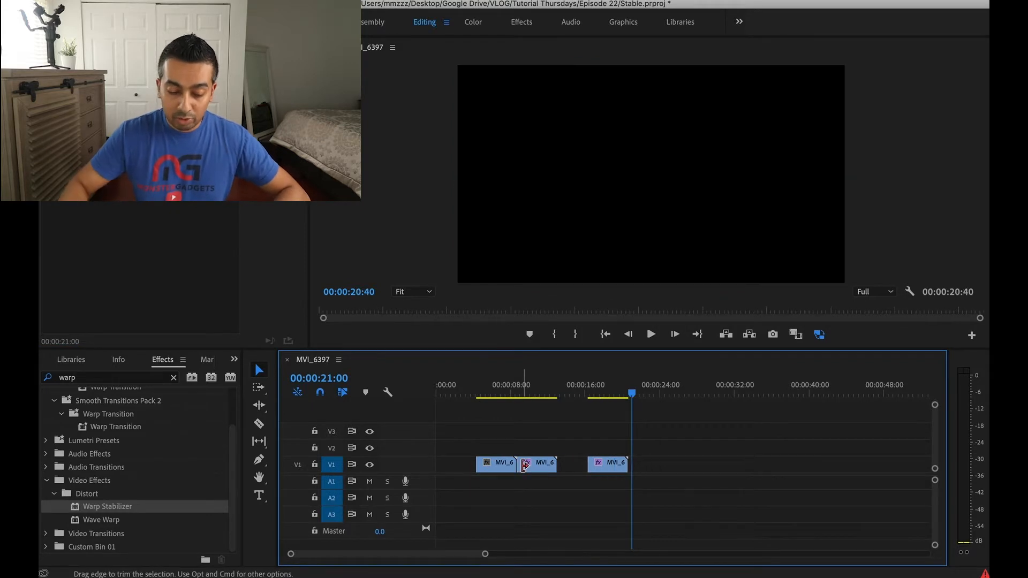
left_click(572, 468)
key("Delete")
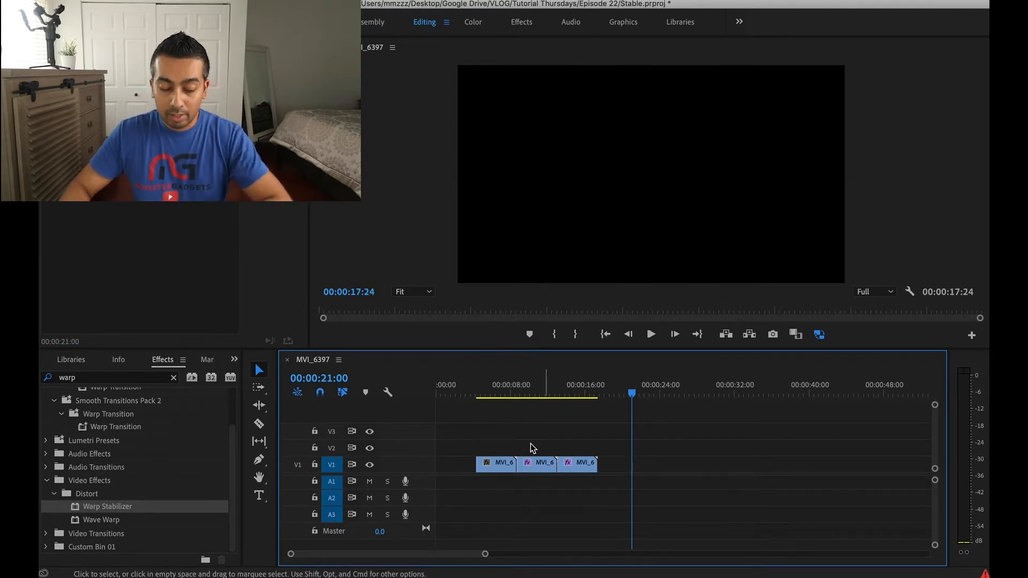
Play the joined clips from the start of the first one to compare their stabilization
left_click(481, 395)
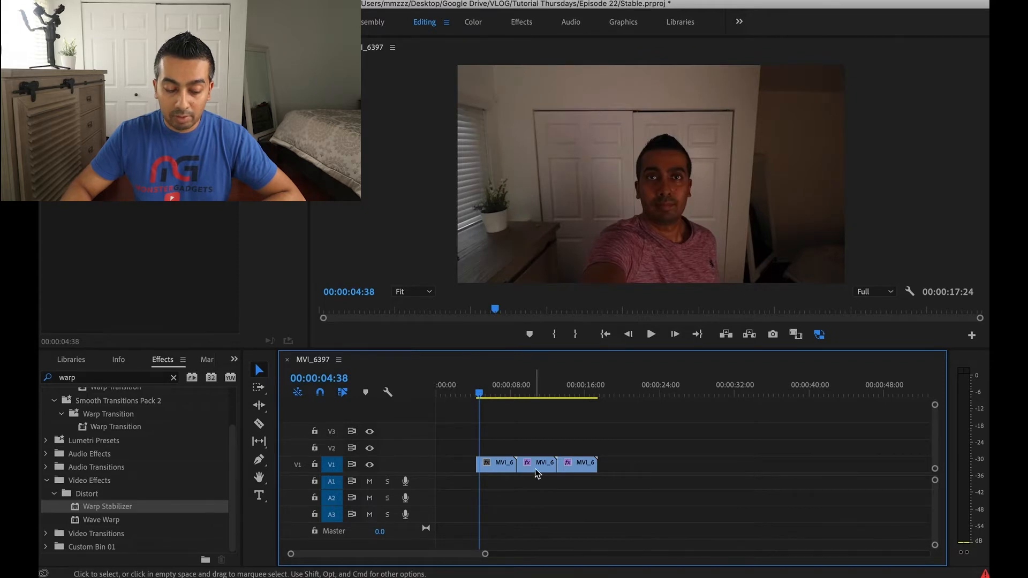
mouse_move(480, 395)
left_mouse_down()
mouse_move(534, 397)
mouse_move(479, 399)
left_mouse_up()
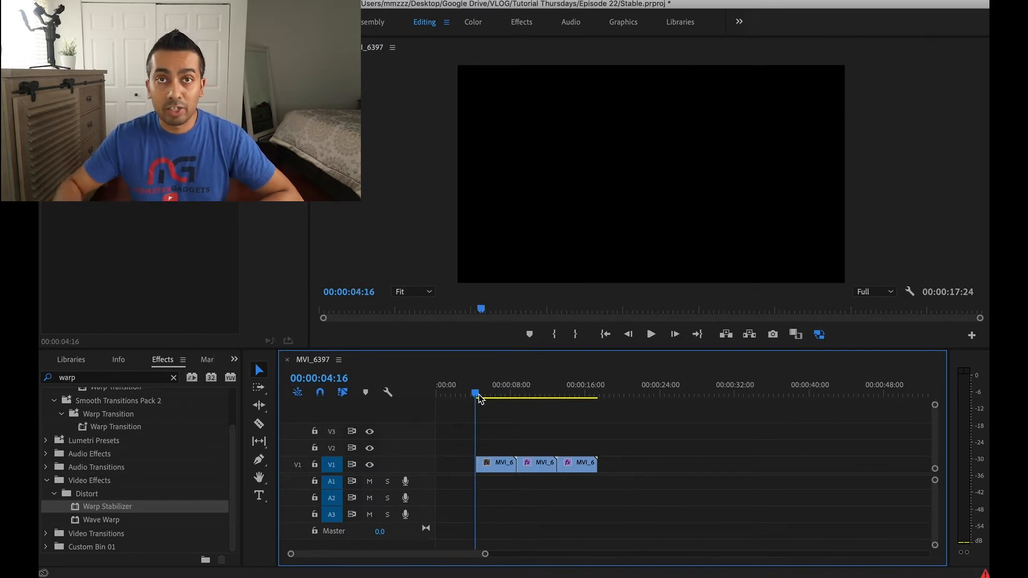
key("space")
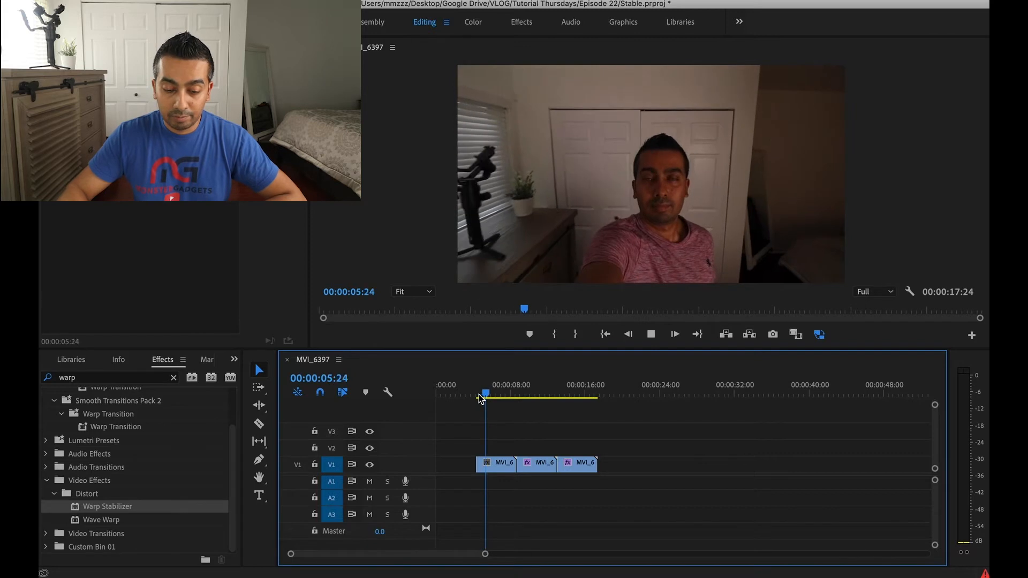